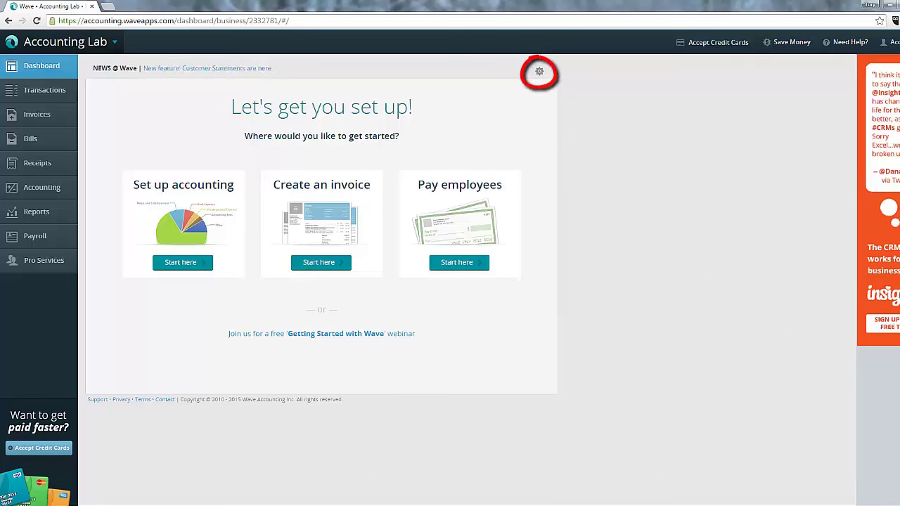
Open the customer list in the accounting settings and start adding a new customer.
left_click(540, 73)
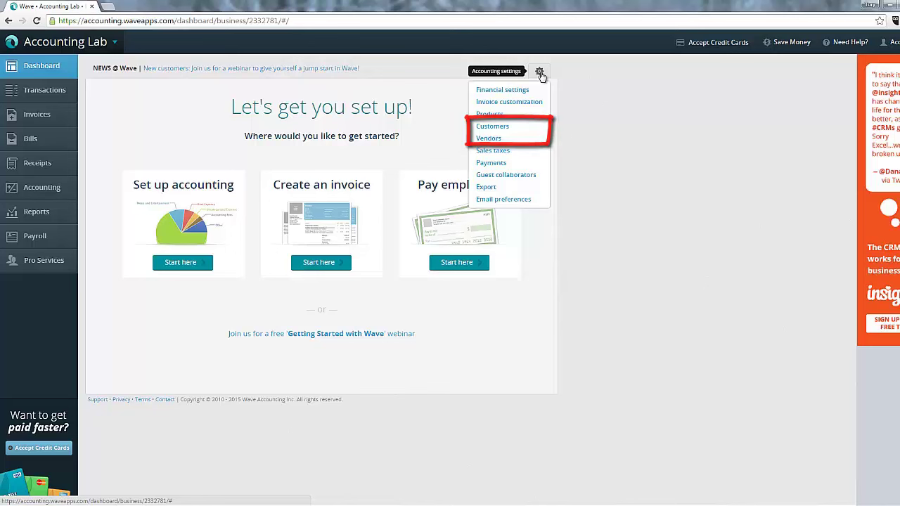
left_click(514, 127)
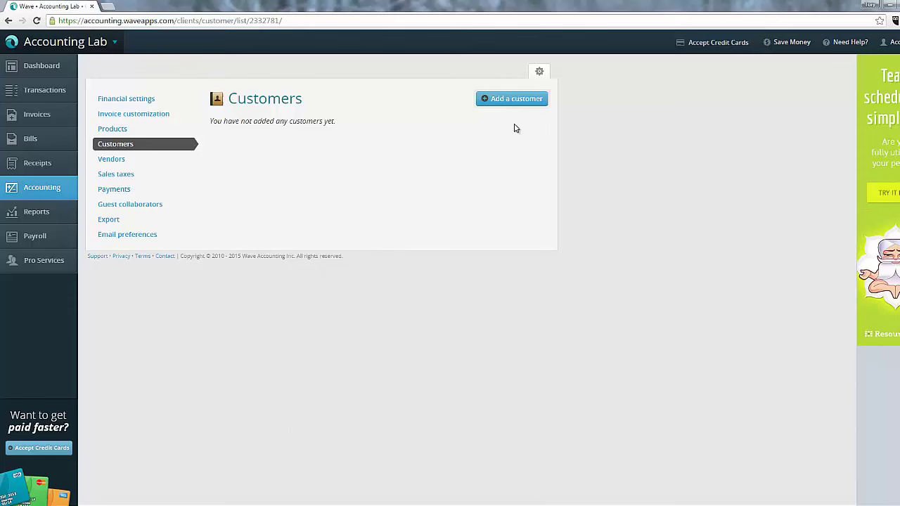
left_click(507, 99)
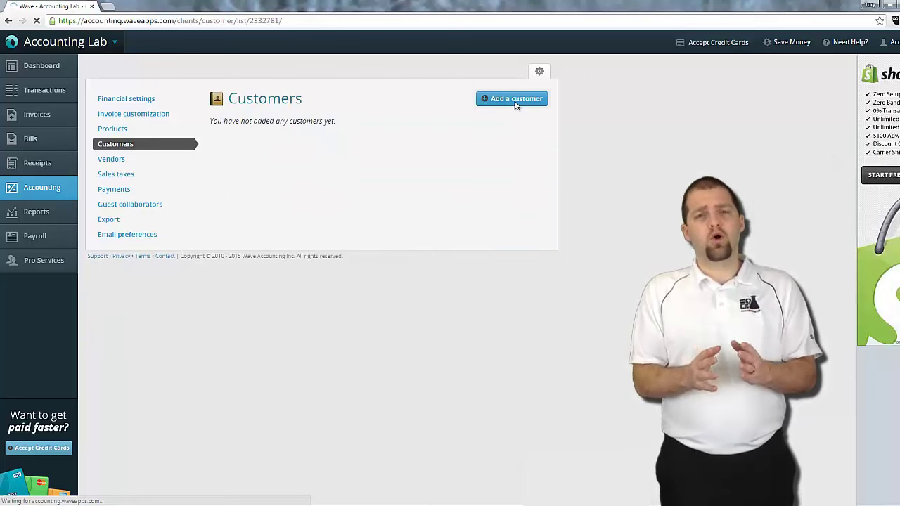
left_click(516, 105)
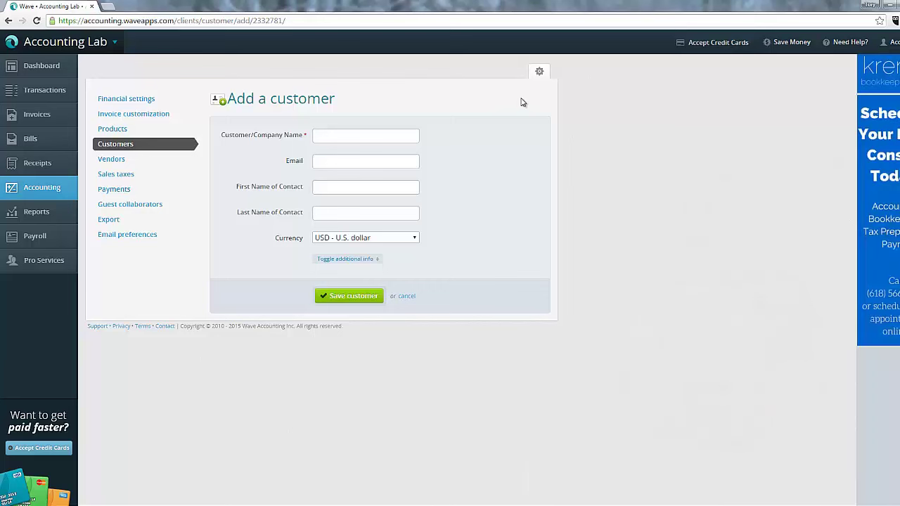
Enter Doe Enterprises Inc as the customer's company name and fill in the customer's e-mail address.
left_click(407, 135)
type("Doe Enterprises")
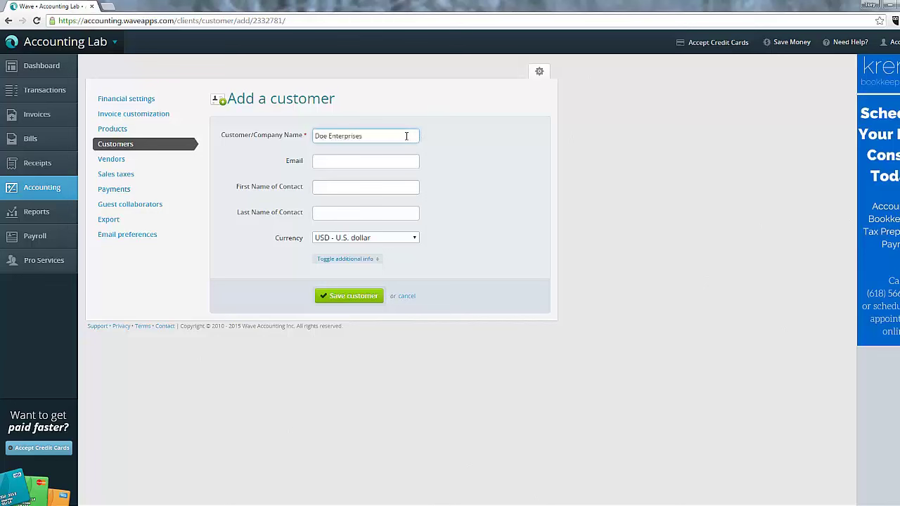
type(" Inc")
left_click(389, 160)
type("jo")
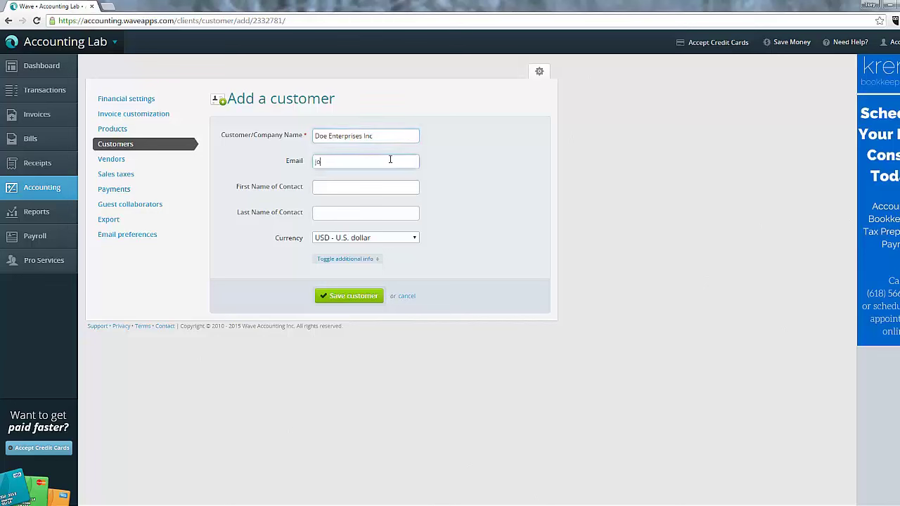
type("e@doe.com")
Fill in the first and last name of the customer's contact.
left_click(386, 187)
type("John")
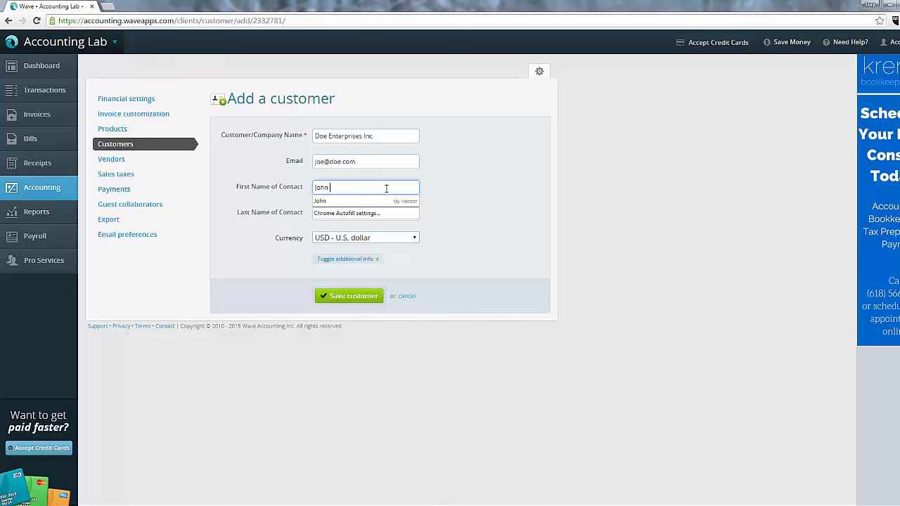
key("Tab")
type("Doe")
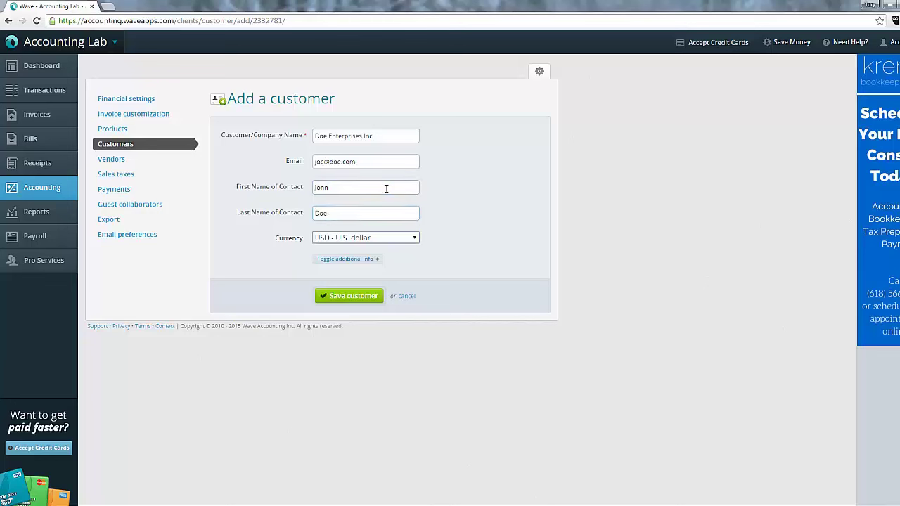
key("Tab")
Expand the customer's additional information and enter the phone and mobile numbers.
left_click(366, 259)
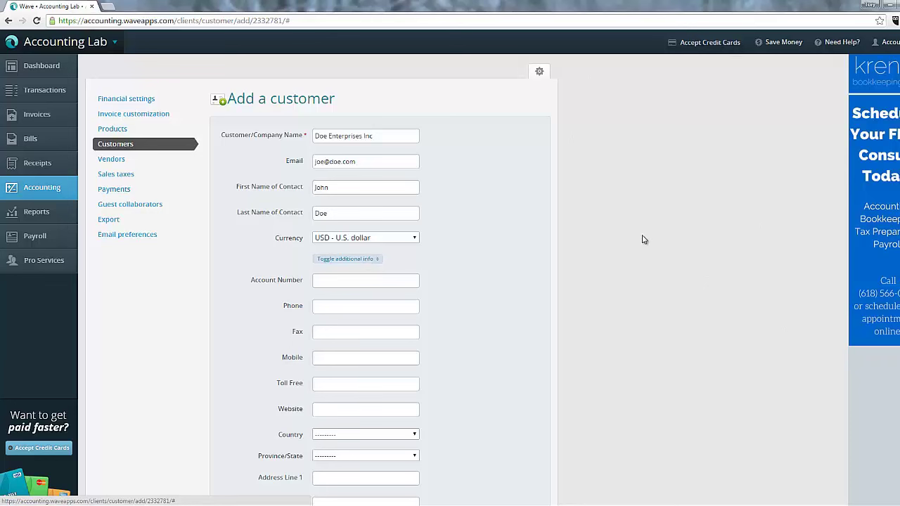
scroll(321, 282, "down", 3)
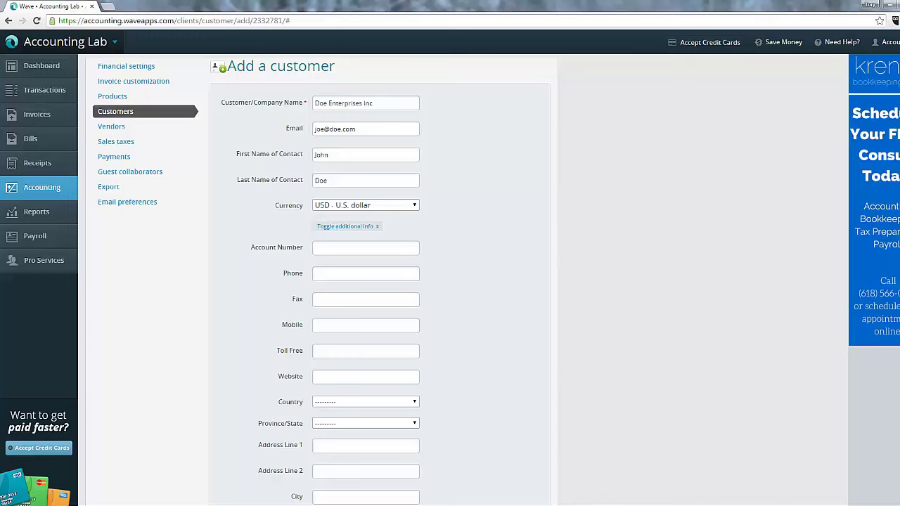
scroll(320, 281, "down", 1)
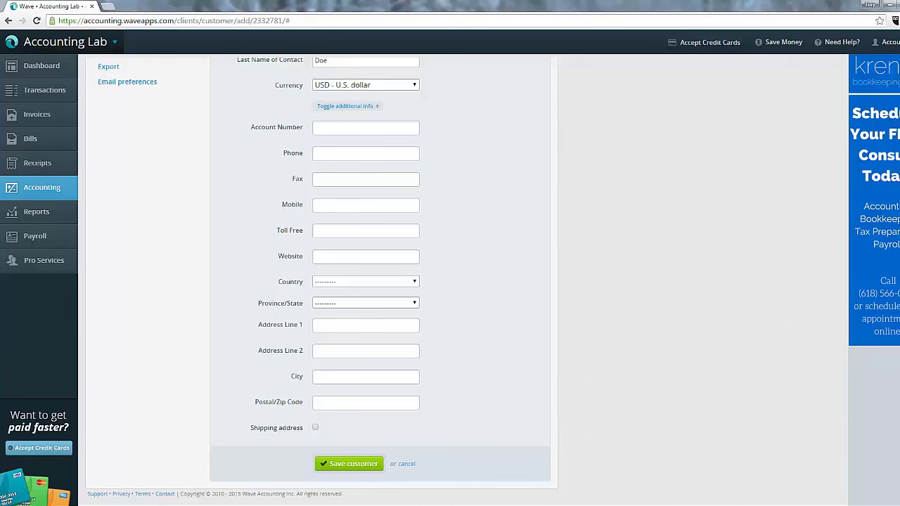
left_click(382, 158)
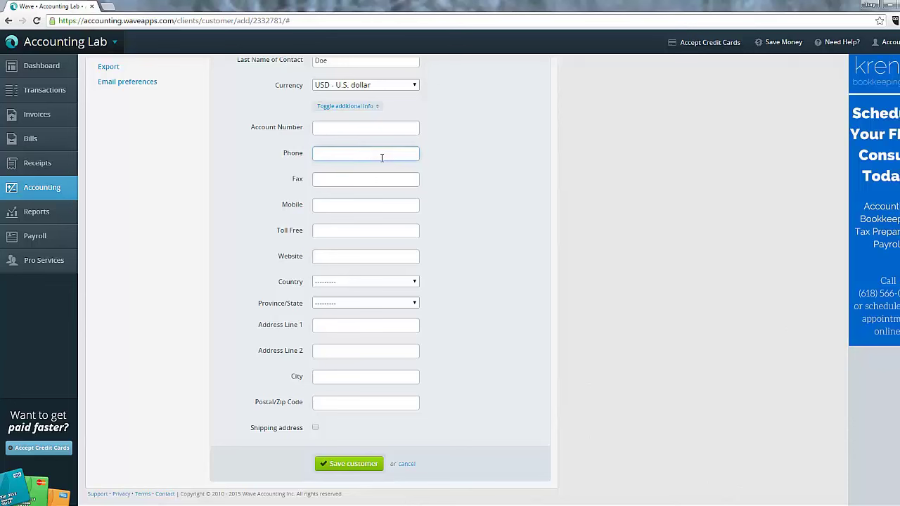
type("555-555-5555")
left_click(350, 204)
type("555-555-")
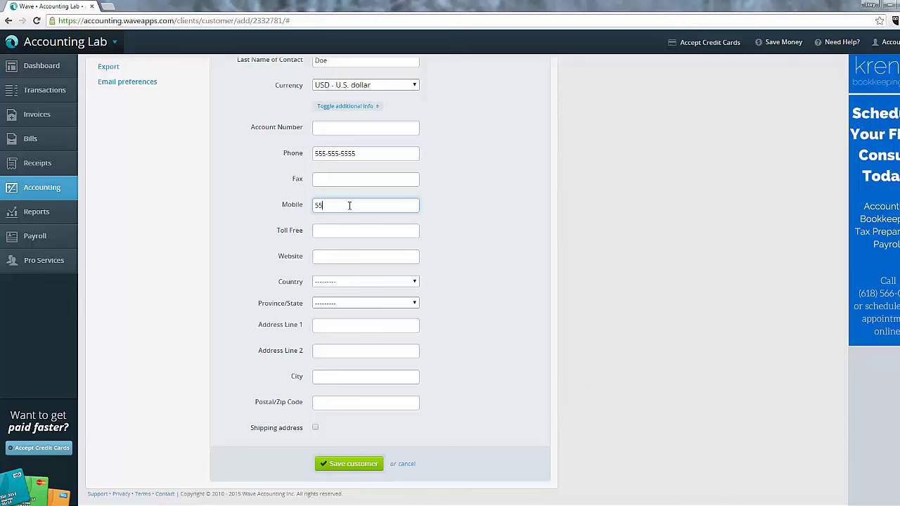
type("6666")
left_click(339, 232)
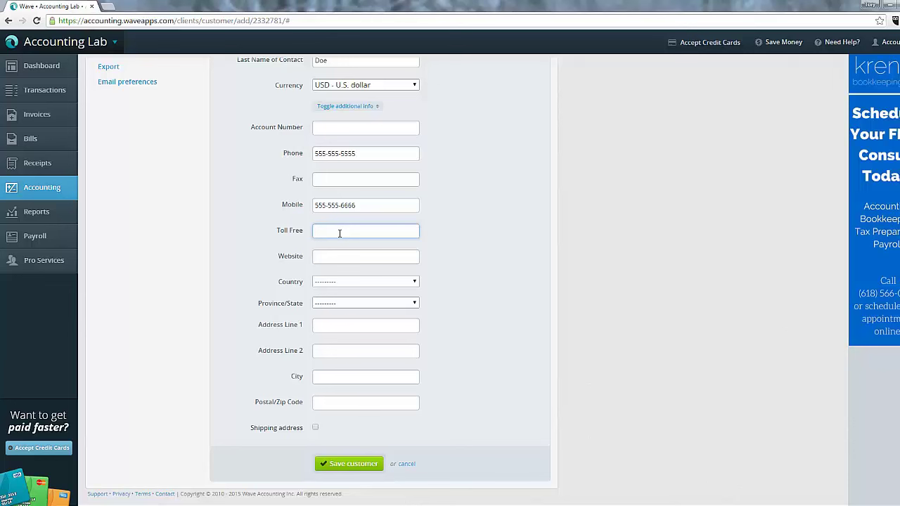
type("1-800-555-7777")
left_click(338, 261)
type("www.doe.com")
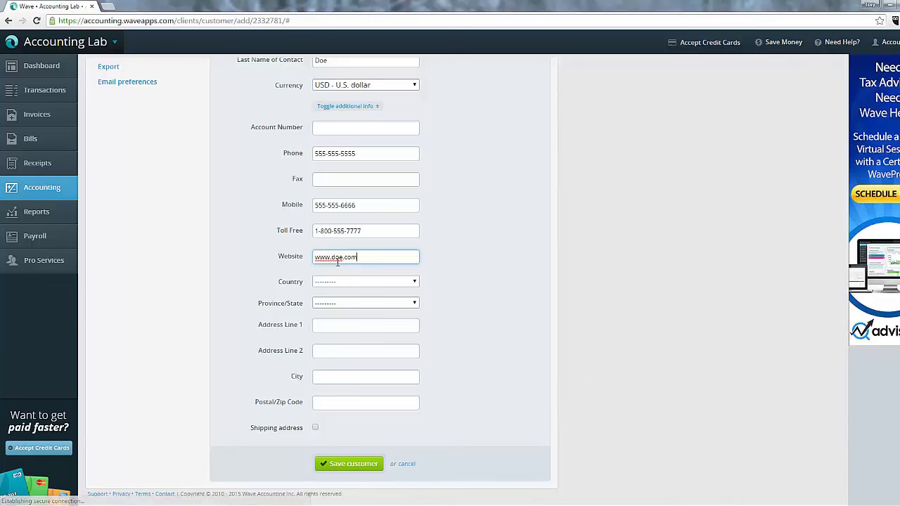
Set the customer's billing country to United States and the province/state to California.
left_click(384, 282)
type("un")
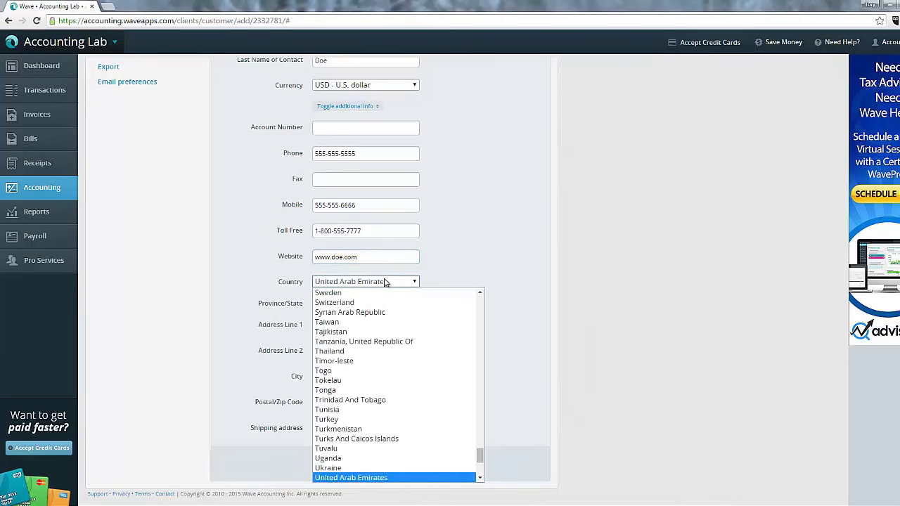
left_click(477, 469)
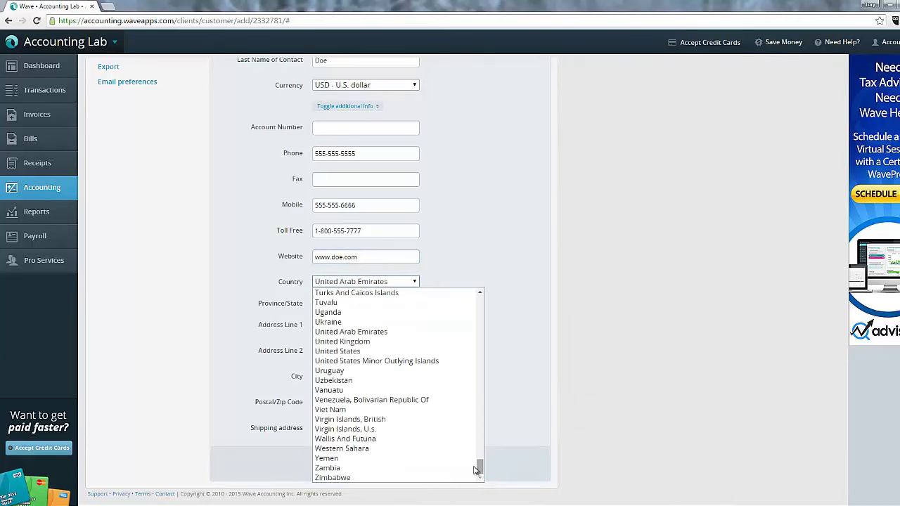
left_click(380, 352)
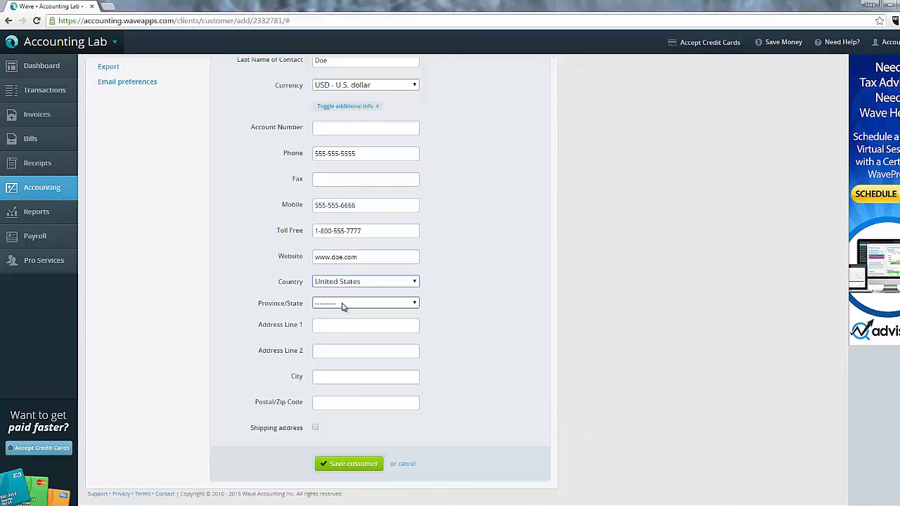
left_click(343, 305)
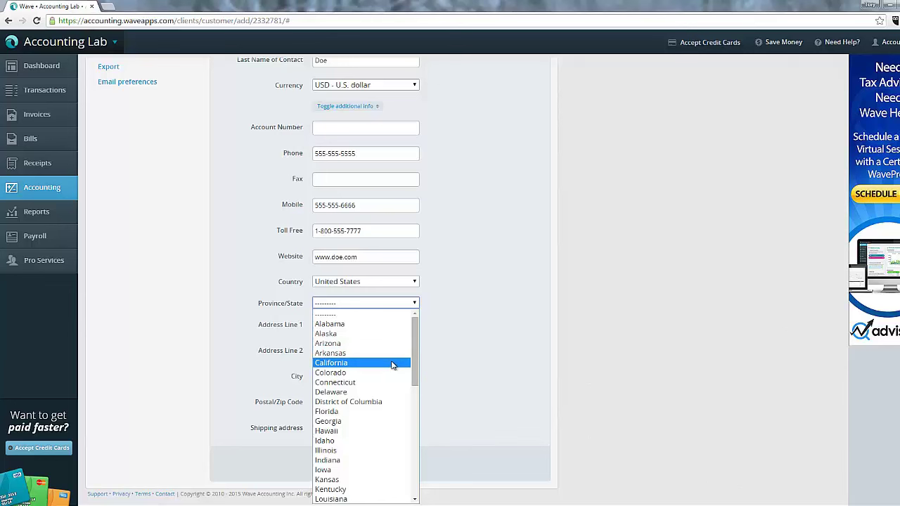
left_click(393, 363)
Fill in the billing street address from the browser's autofill suggestion.
left_click(341, 325)
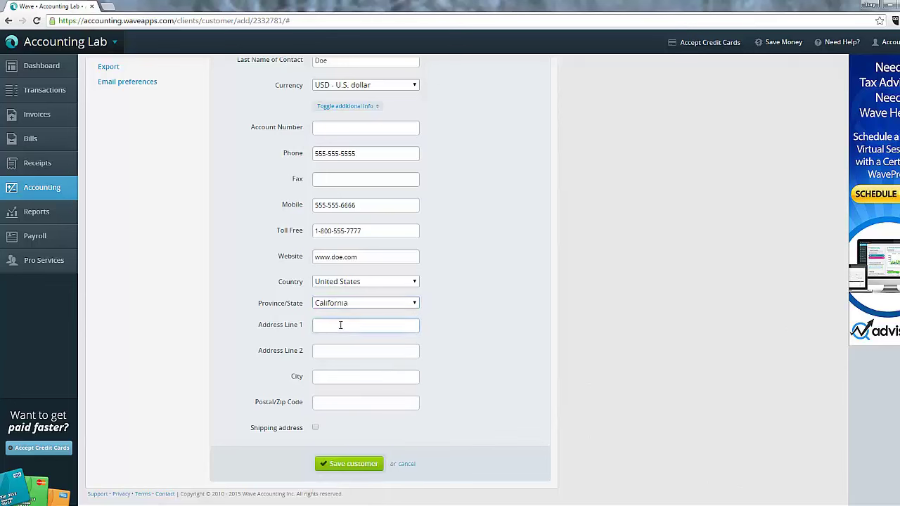
type("123")
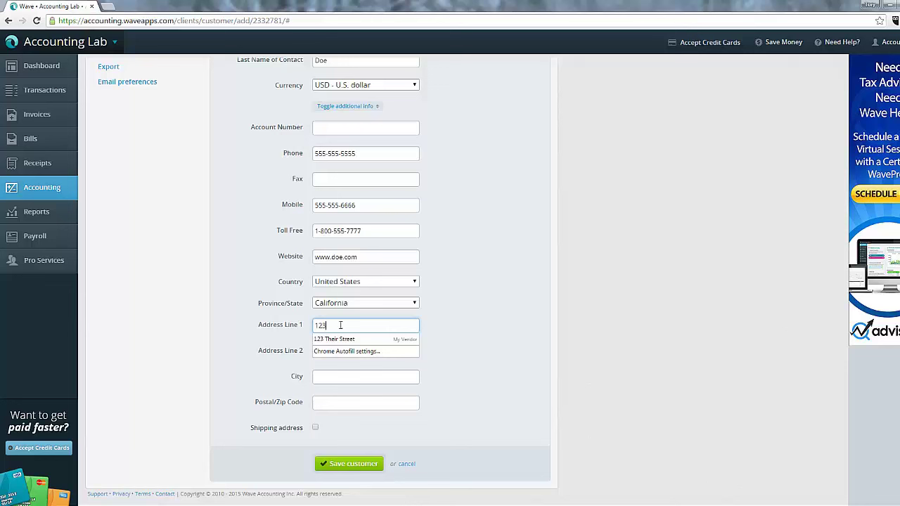
key("Down")
key("Return")
key("Tab")
key("Tab")
Replace the autofilled city and postal code of the billing address with the customer's own.
type("Los A")
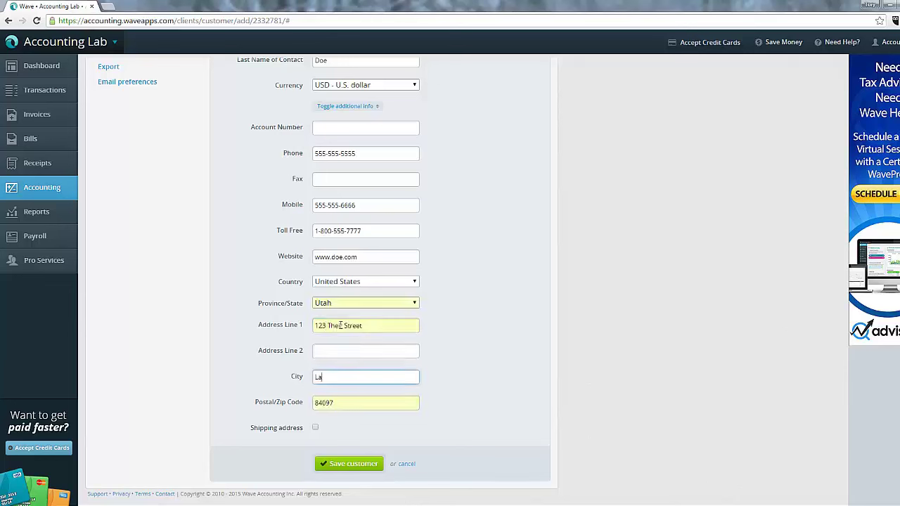
type("ng")
type("le")
key("BackSpace")
key("BackSpace")
type("eles")
key("Tab")
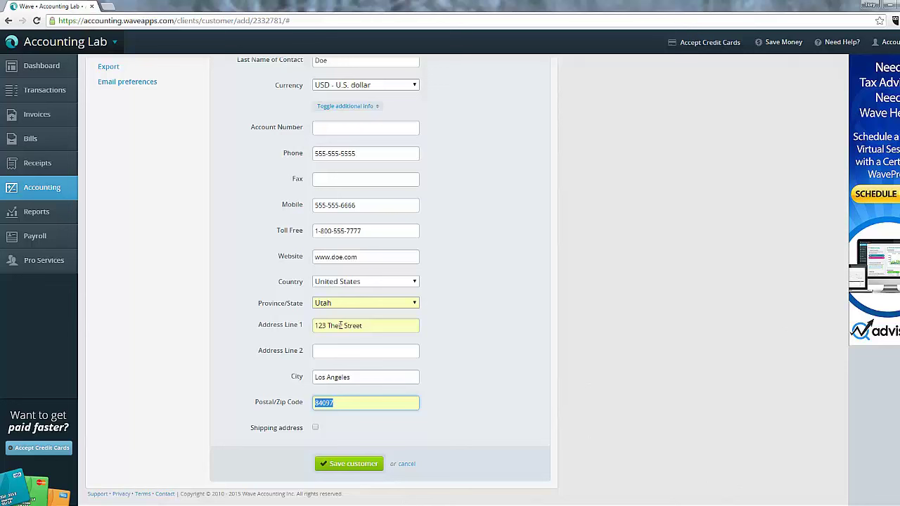
type("99999")
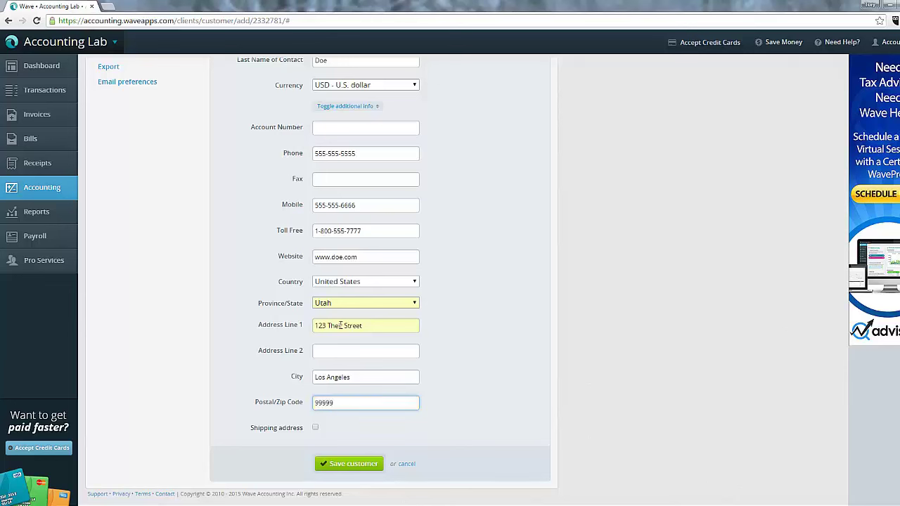
key("Tab")
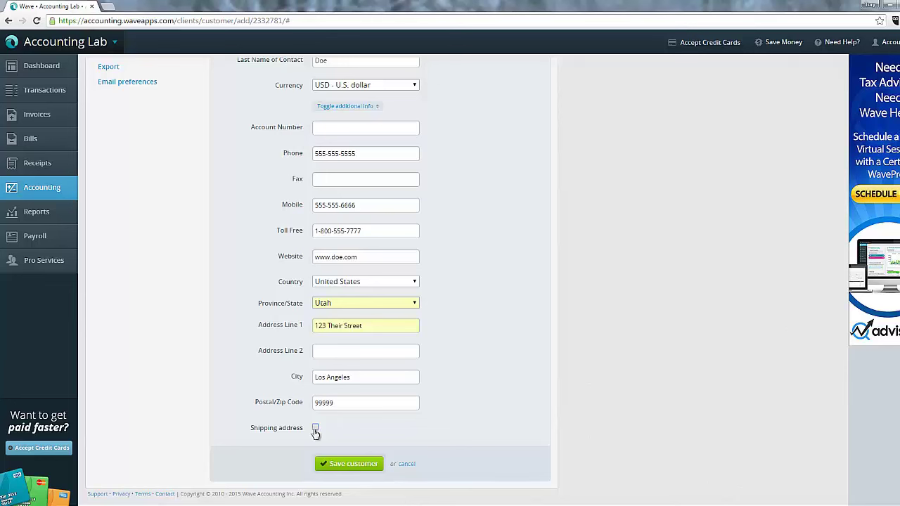
Enable a separate shipping address for the customer and enter the ship-to contact's full name.
left_click(316, 427)
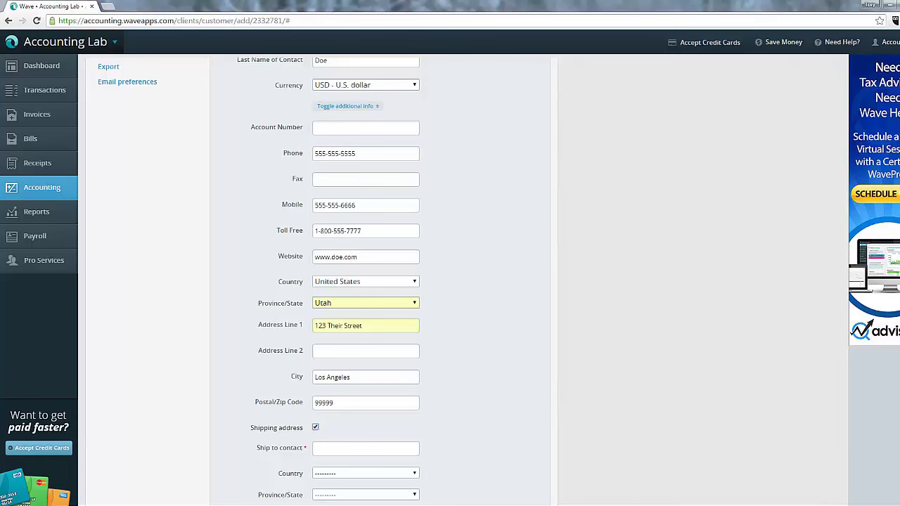
scroll(829, 390, "down", 3)
scroll(502, 335, "down", 3)
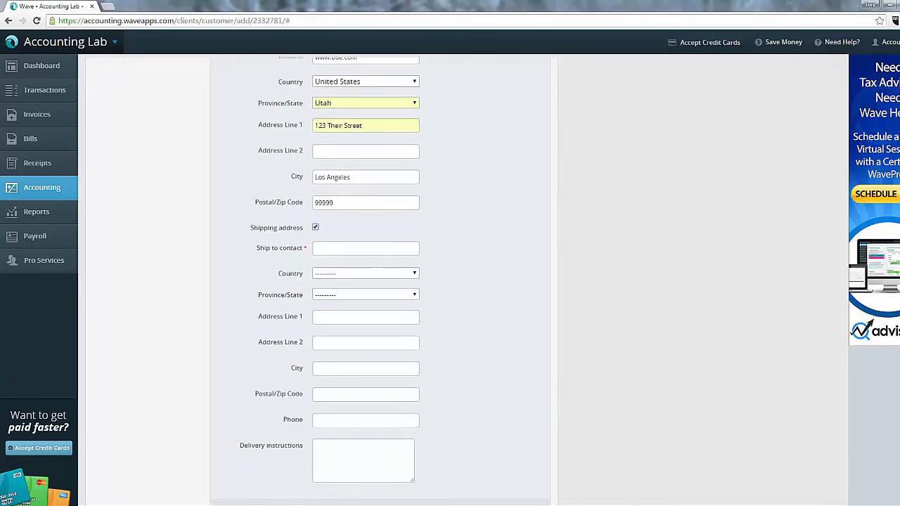
left_click(351, 249)
type("Jane Do")
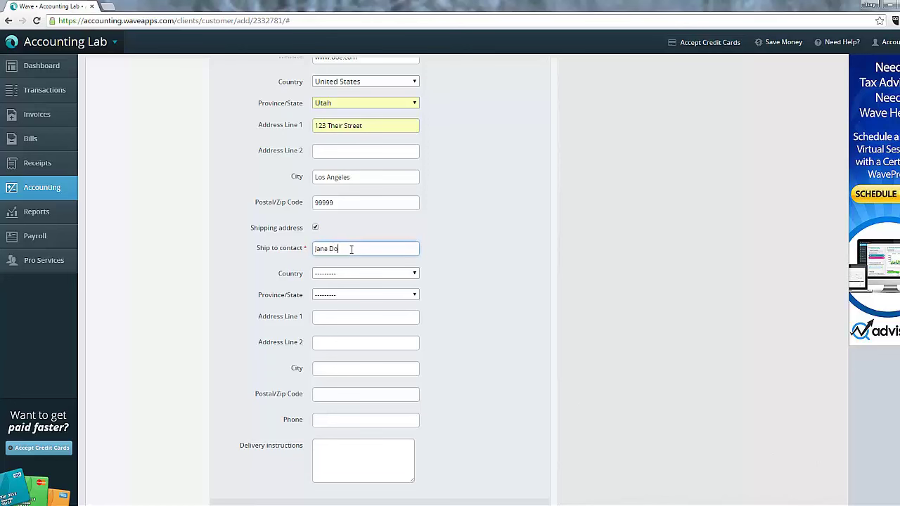
type("e")
Set the shipping address's country to United States and its province/state to California.
key("Tab")
key("u")
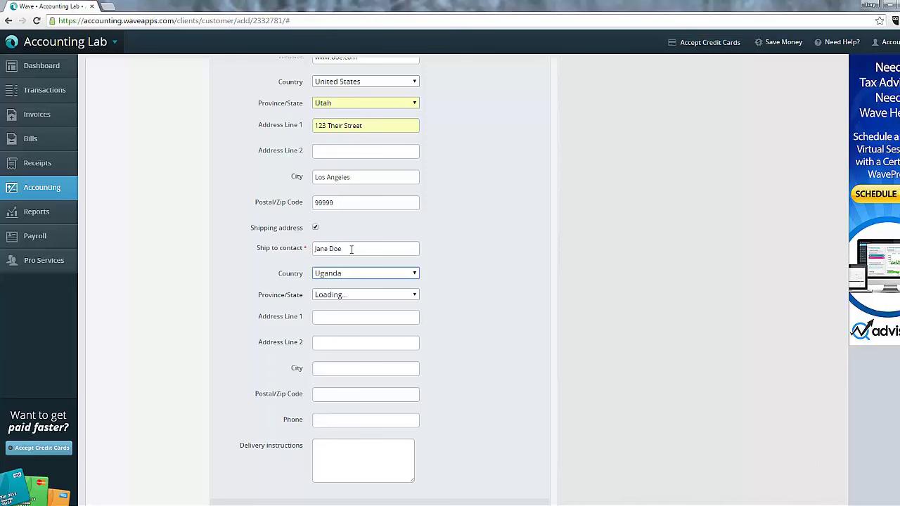
key("n")
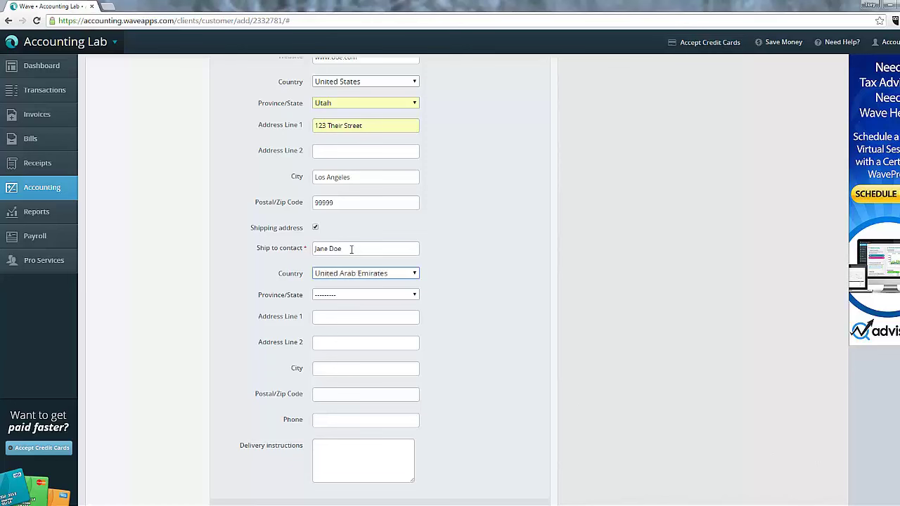
left_click(414, 274)
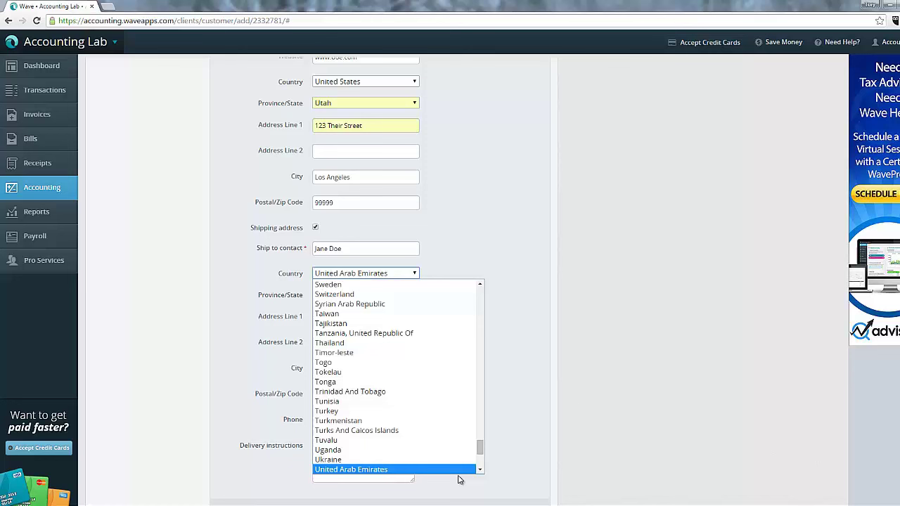
scroll(481, 467, "down", 3)
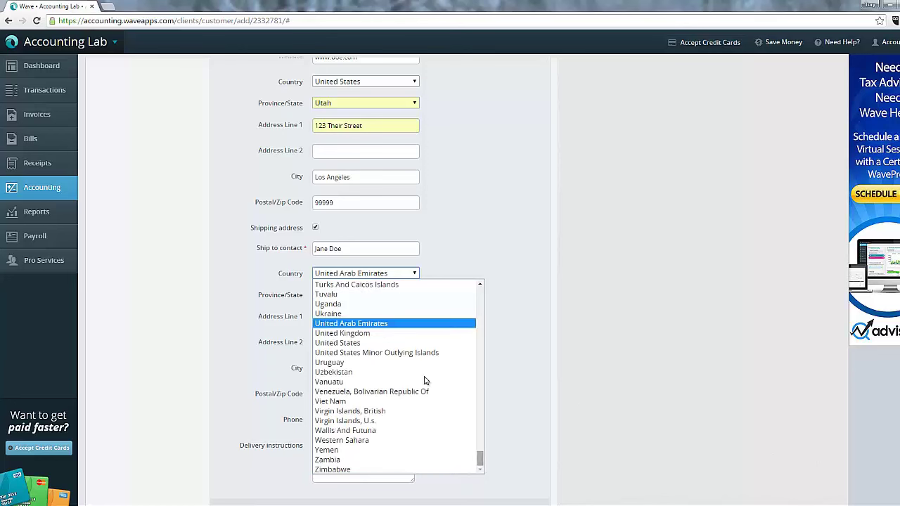
left_click(389, 343)
left_click(338, 296)
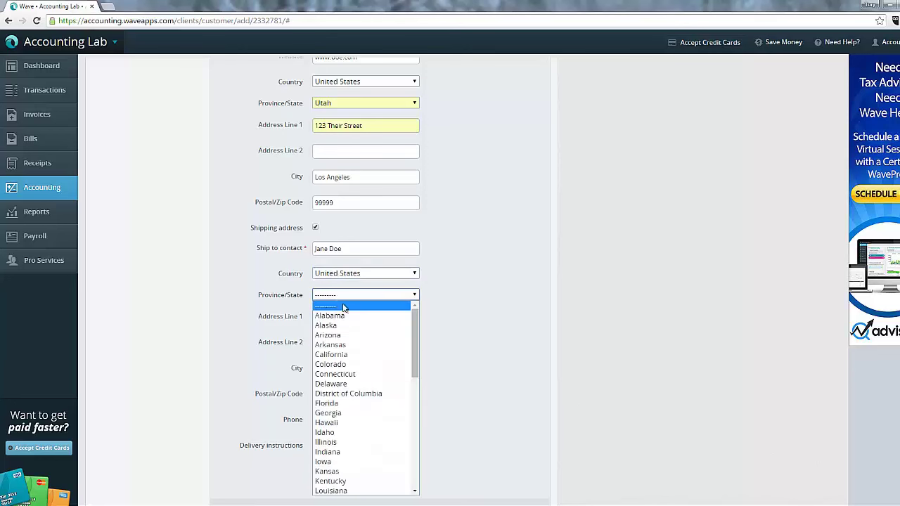
left_click(341, 356)
Fill in the shipping address's street line, city and postal code, leaving the second address line empty.
left_click(325, 317)
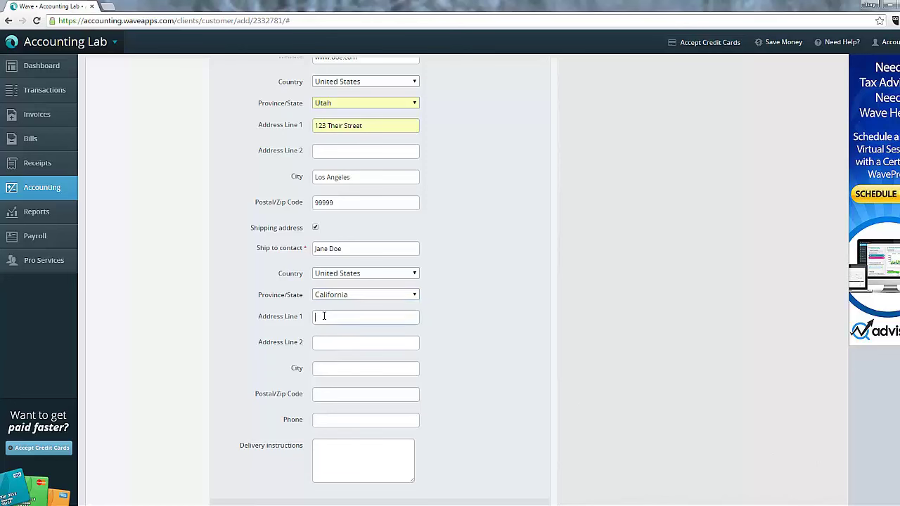
type("123 Warehouse Street")
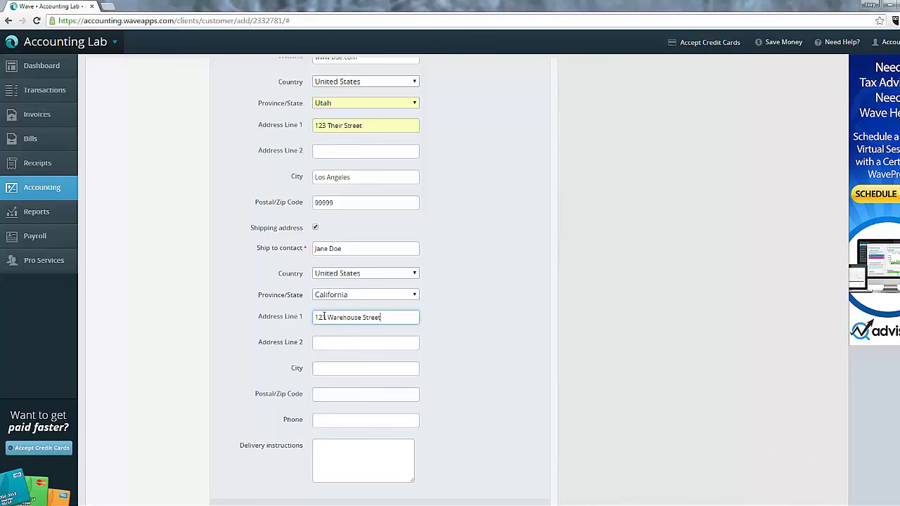
key("Tab")
key("Tab")
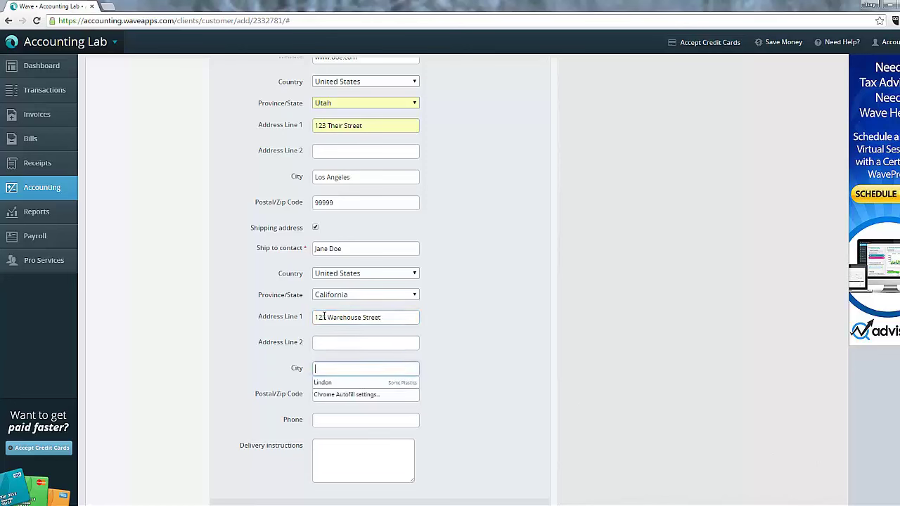
type("Los Angeles")
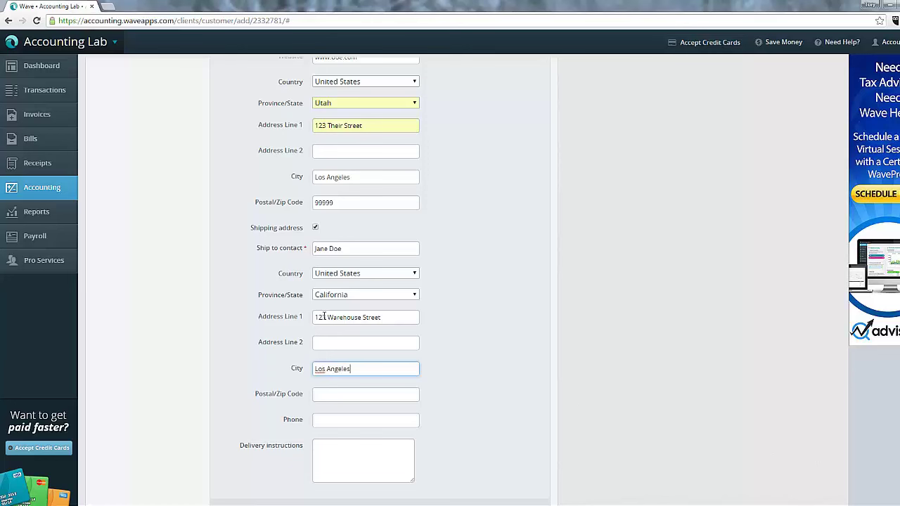
key("Tab")
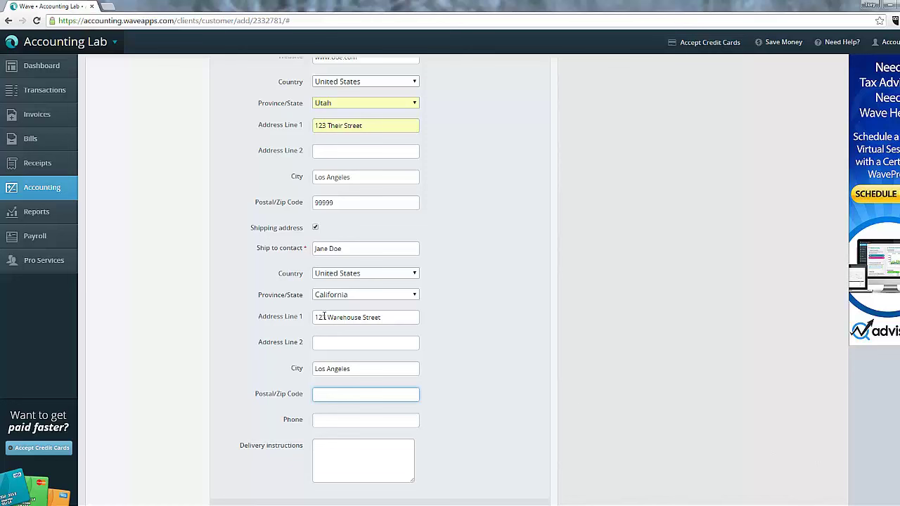
type("99999")
key("Tab")
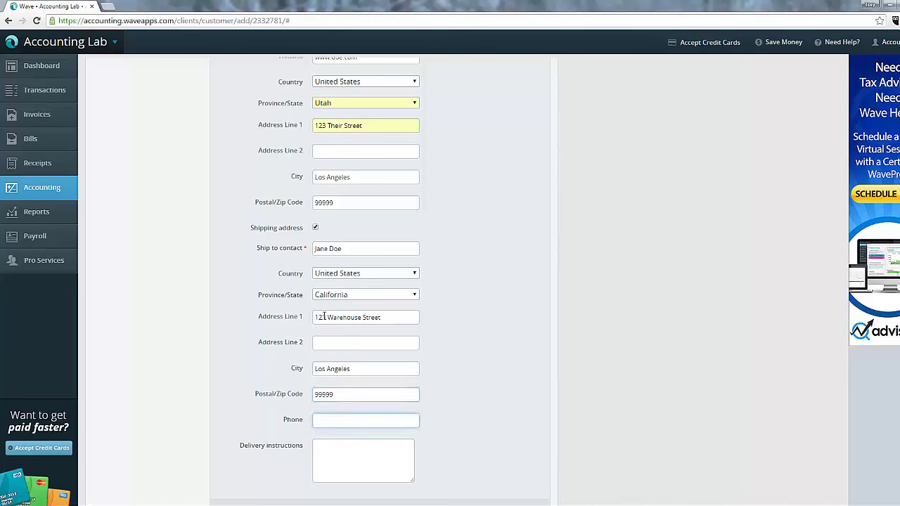
Enter the ship-to contact's phone number, leave the delivery instructions blank, and save the customer.
type("555-555-8888")
key("Tab")
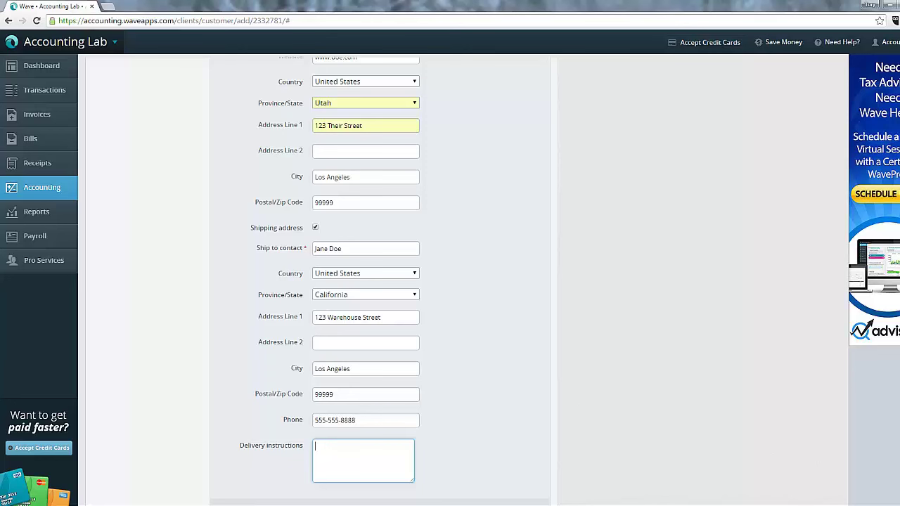
scroll(381, 279, "down", 1)
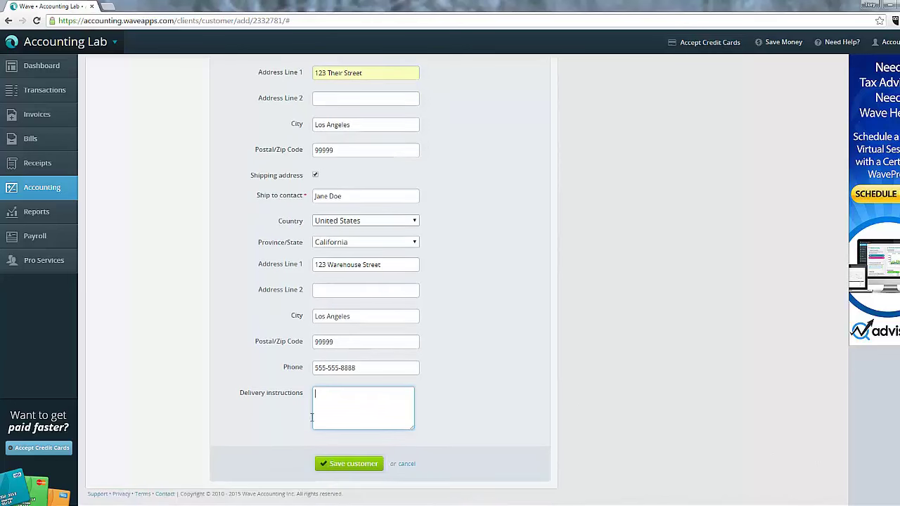
left_click(350, 464)
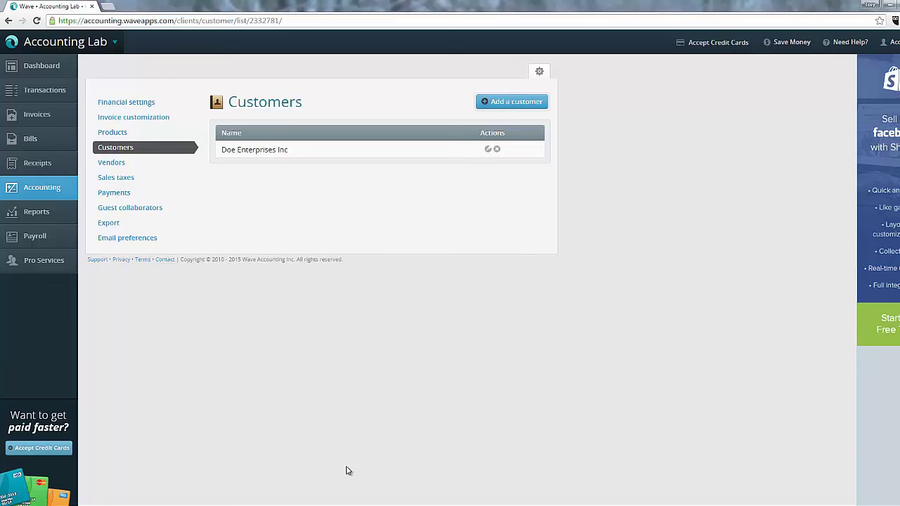
Start a new vendor record and name the vendor The Vendor Company using the autofill suggestion.
left_click(122, 163)
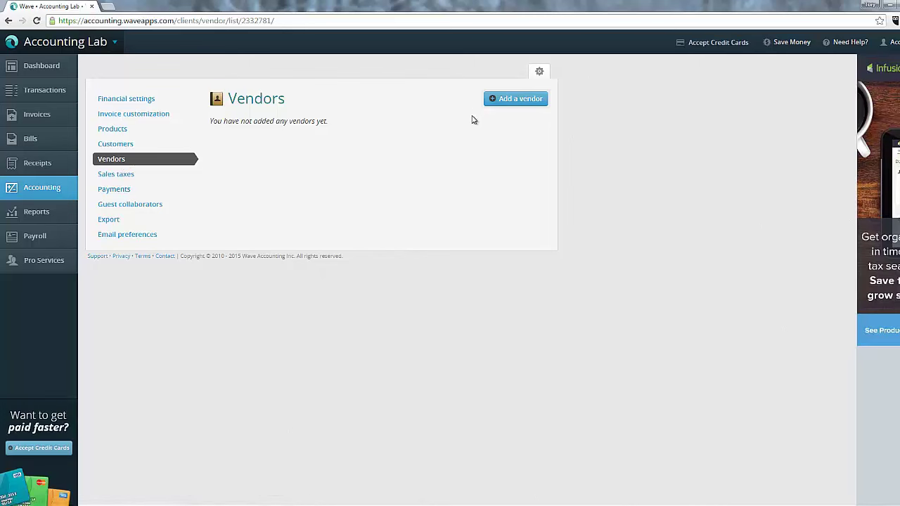
left_click(503, 105)
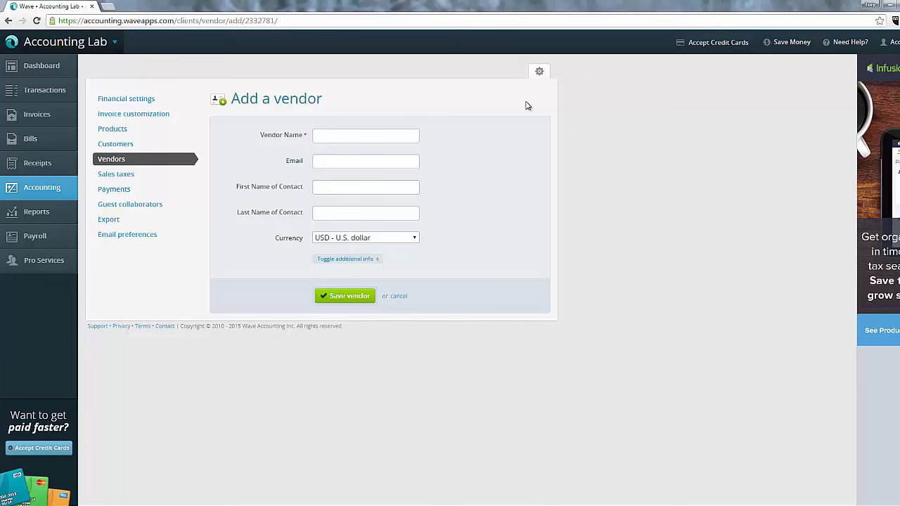
left_click(391, 135)
type("The Ve")
key("Down")
key("Tab")
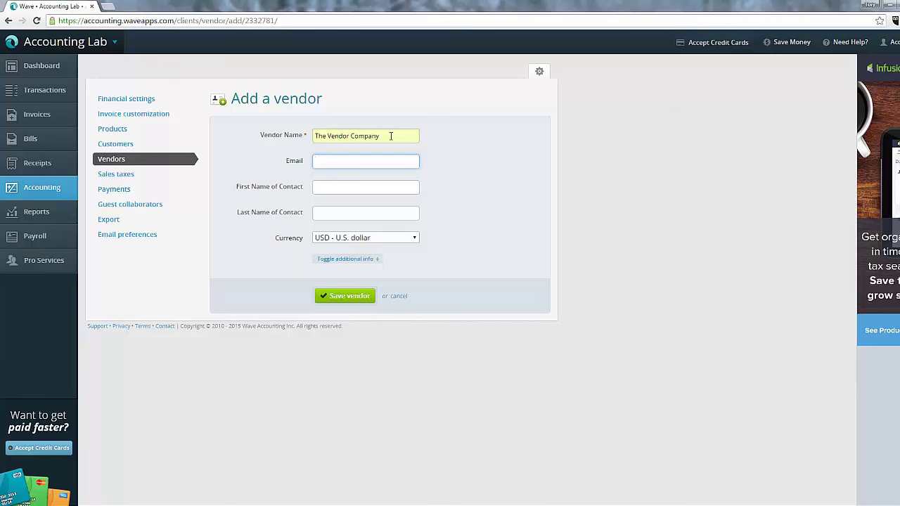
Fill in the vendor's email from the autofill suggestion and enter the contact's first and last name.
type("ap")
key("Down")
key("Tab")
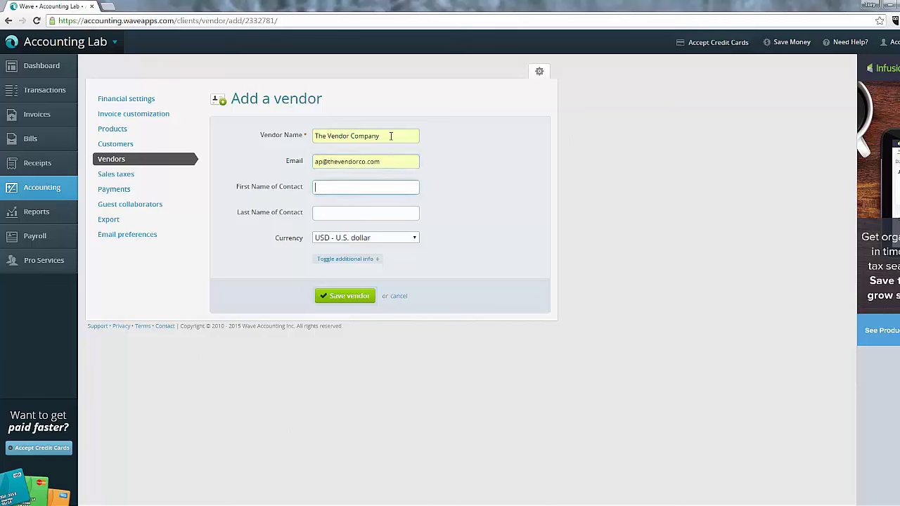
type("Jane")
key("Tab")
type("Doe")
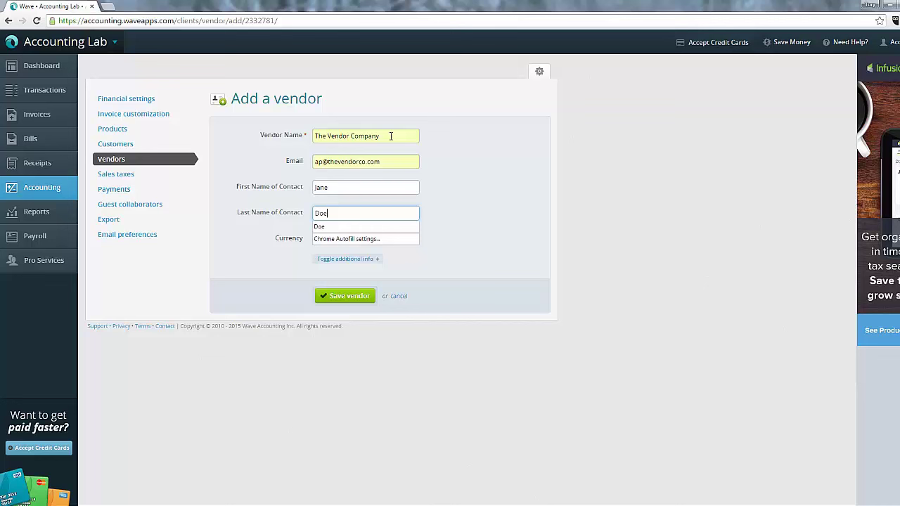
key("Tab")
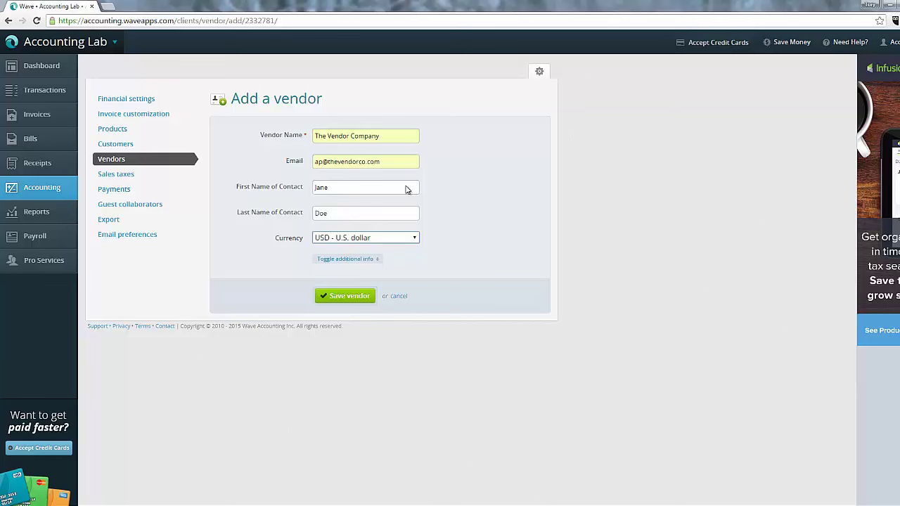
left_click(349, 261)
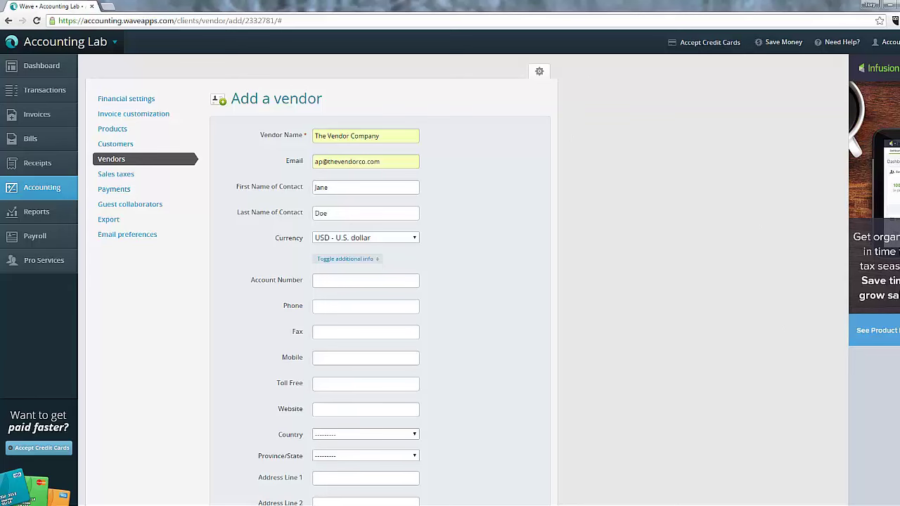
scroll(442, 258, "down", 3)
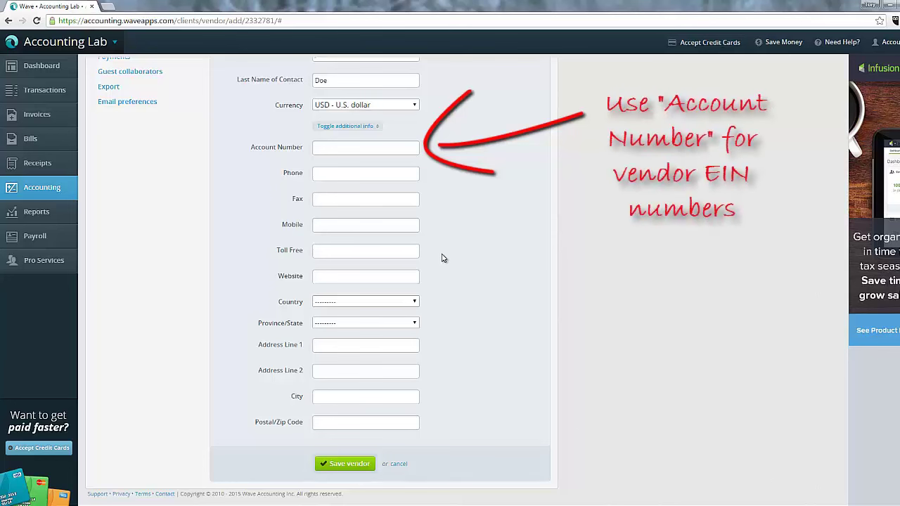
left_click(326, 147)
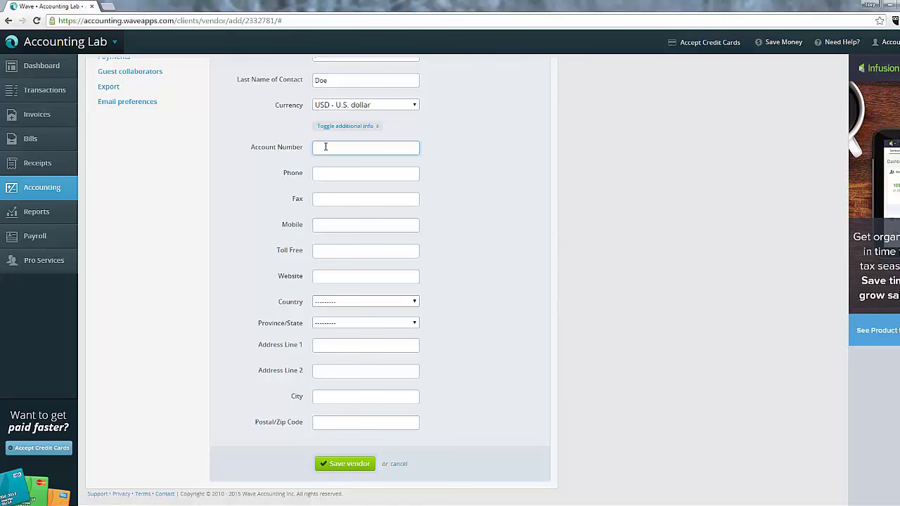
type("123456789")
left_click(331, 171)
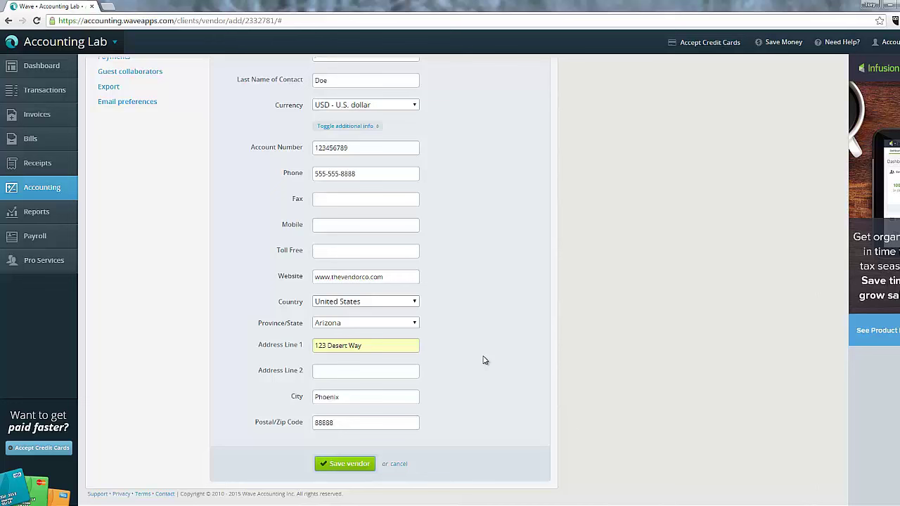
left_click(356, 465)
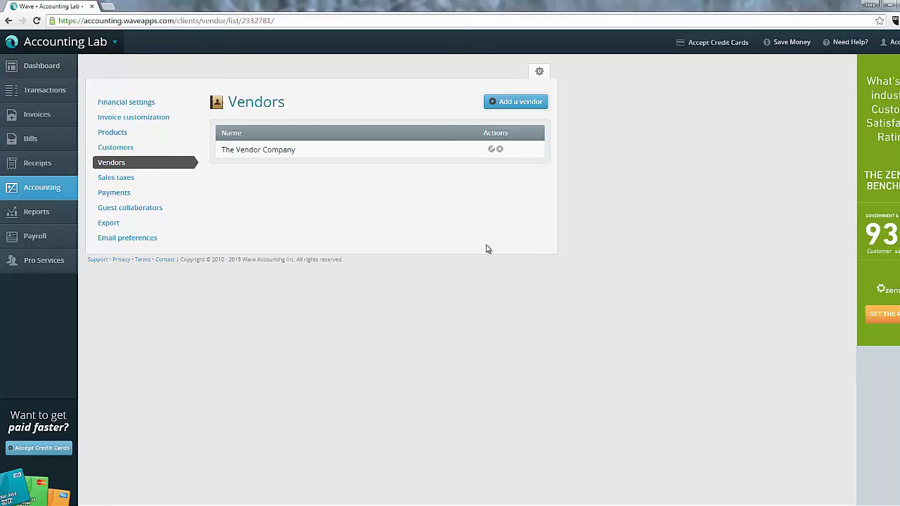
Add a second vendor named Misc Vendor with no contact details and save it.
left_click(522, 110)
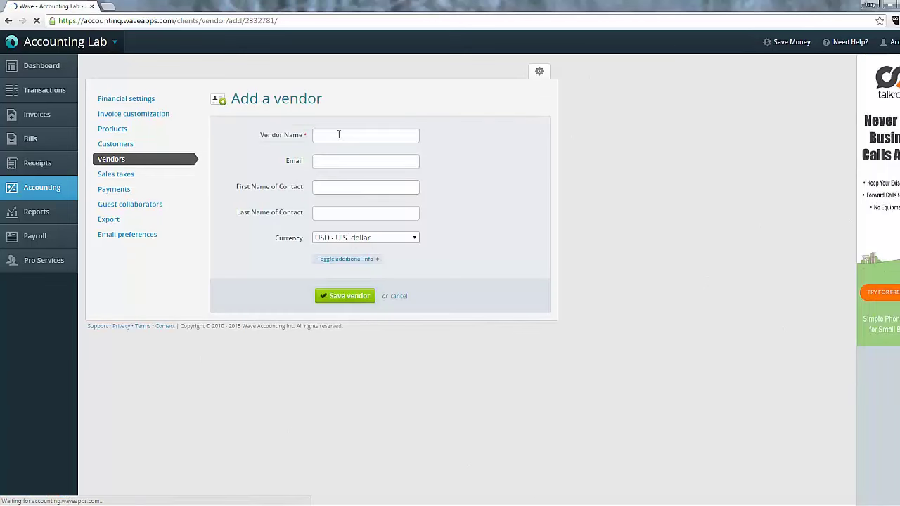
left_click(336, 134)
type("Mis")
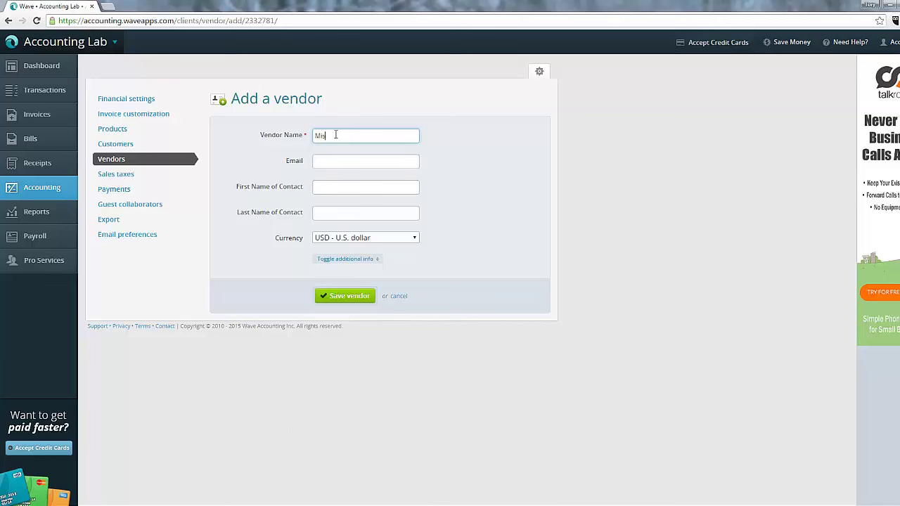
type("c Vendor")
left_click(351, 296)
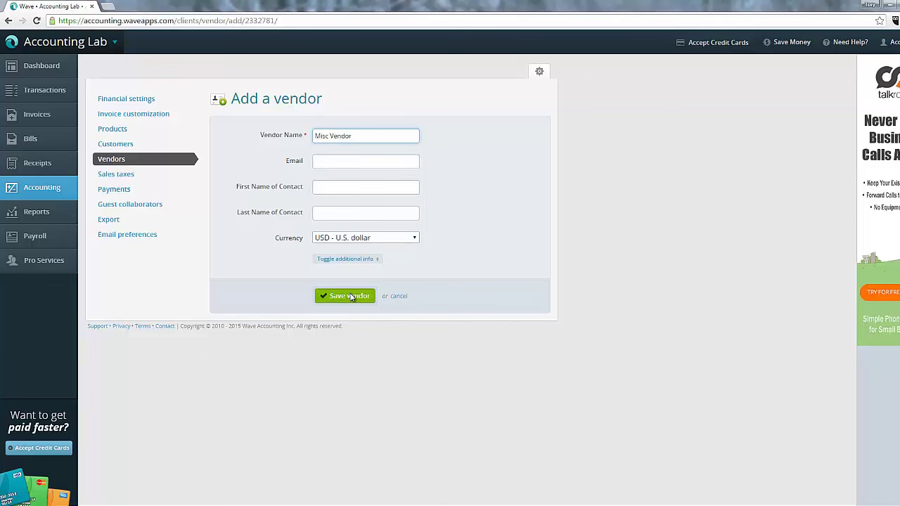